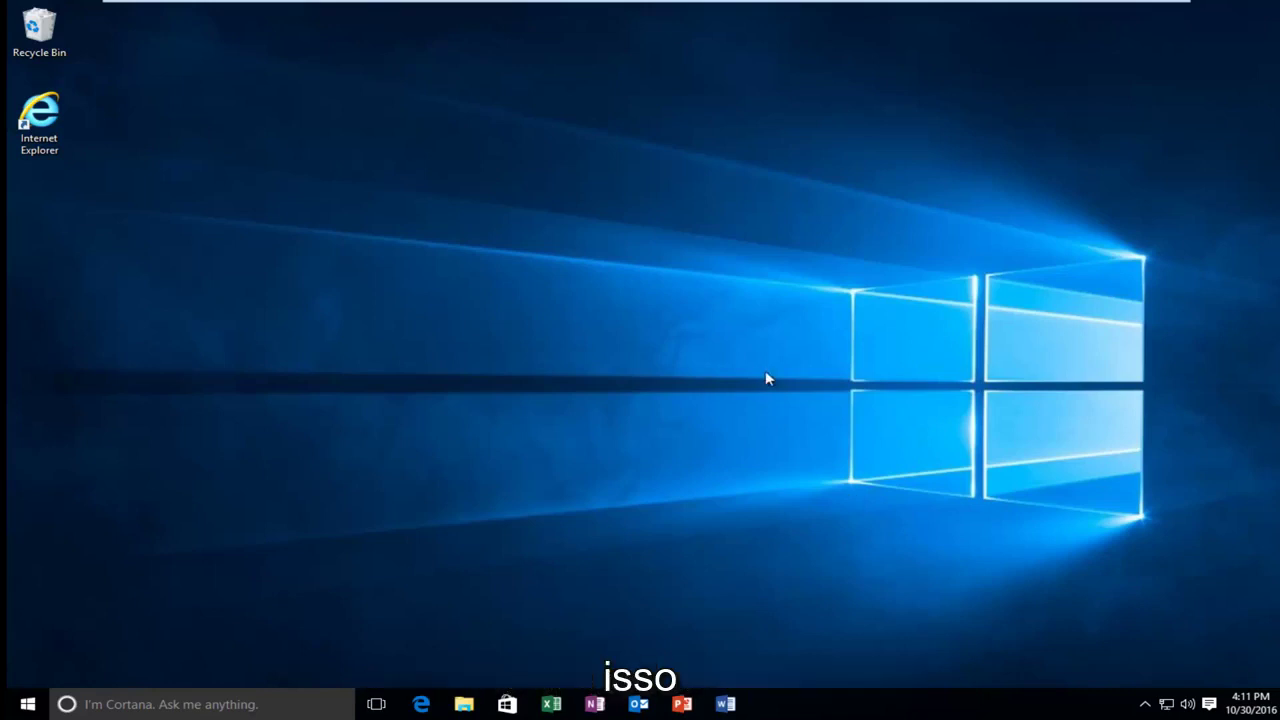
Search the system for "control panel" and open the Control Panel.
{"action": "left_click", "coordinate": [27, 704]}
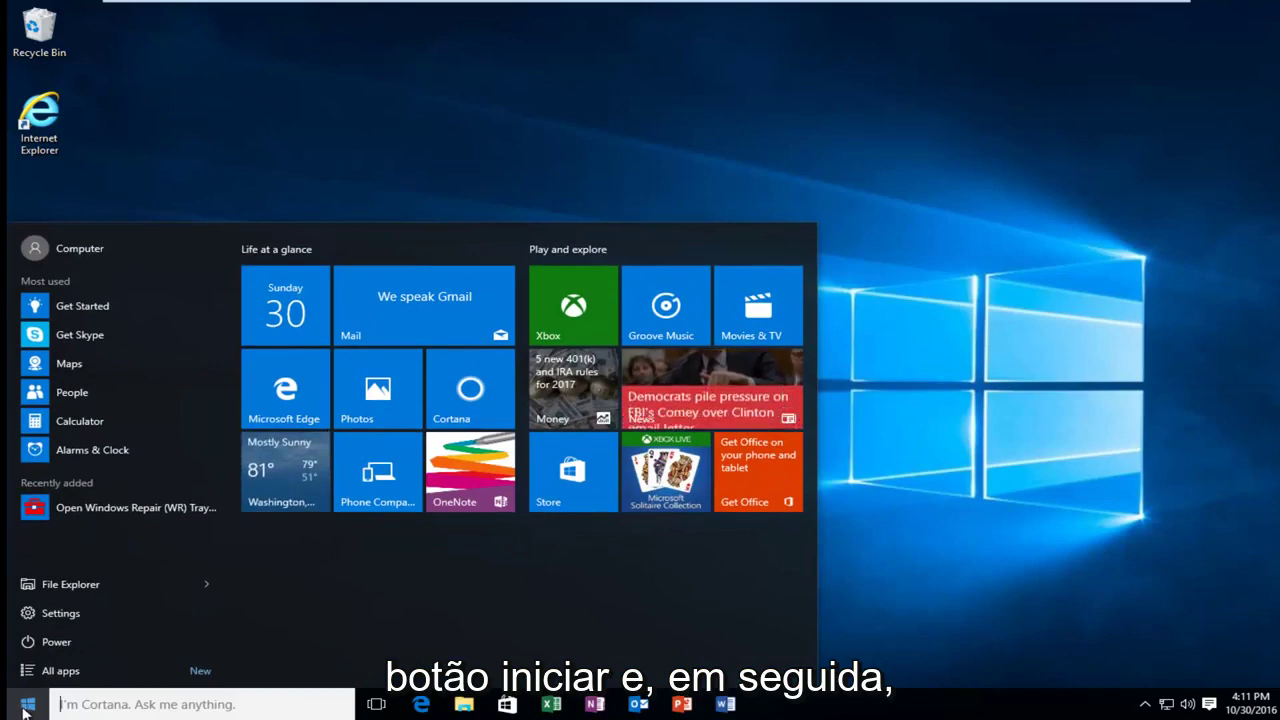
{"action": "left_click", "coordinate": [103, 702]}
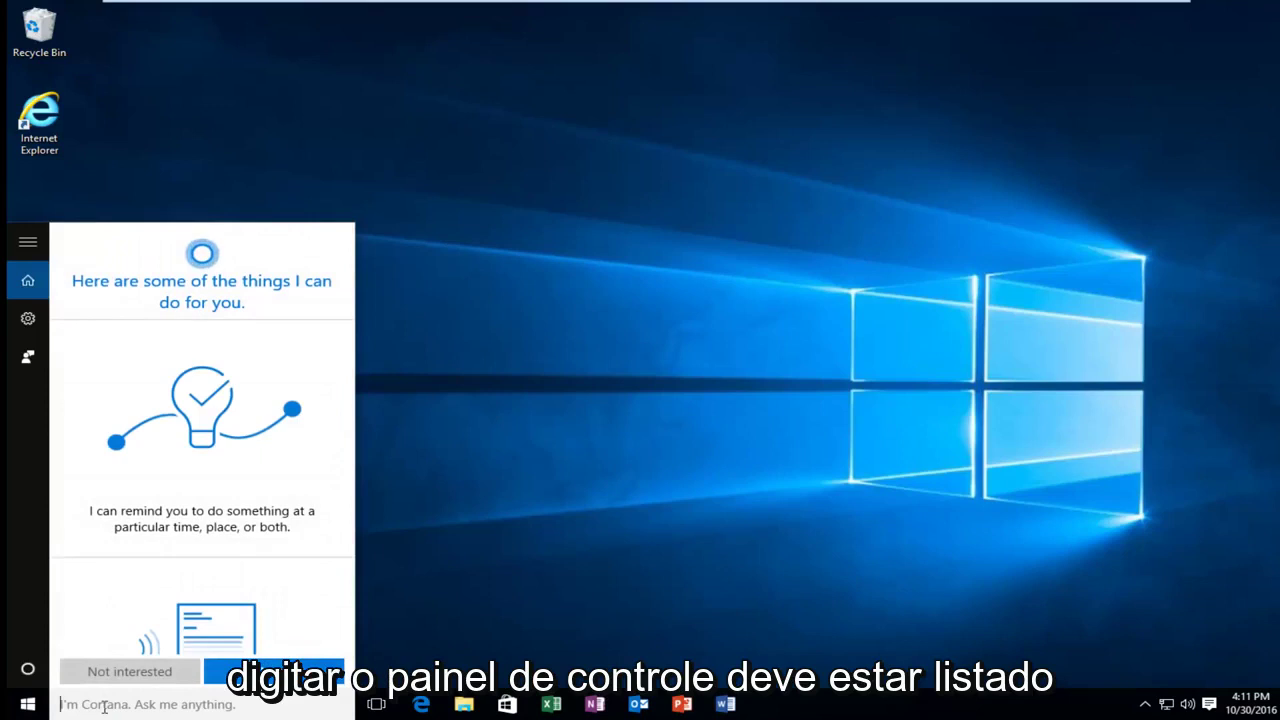
{"action": "type", "text": "control panel"}
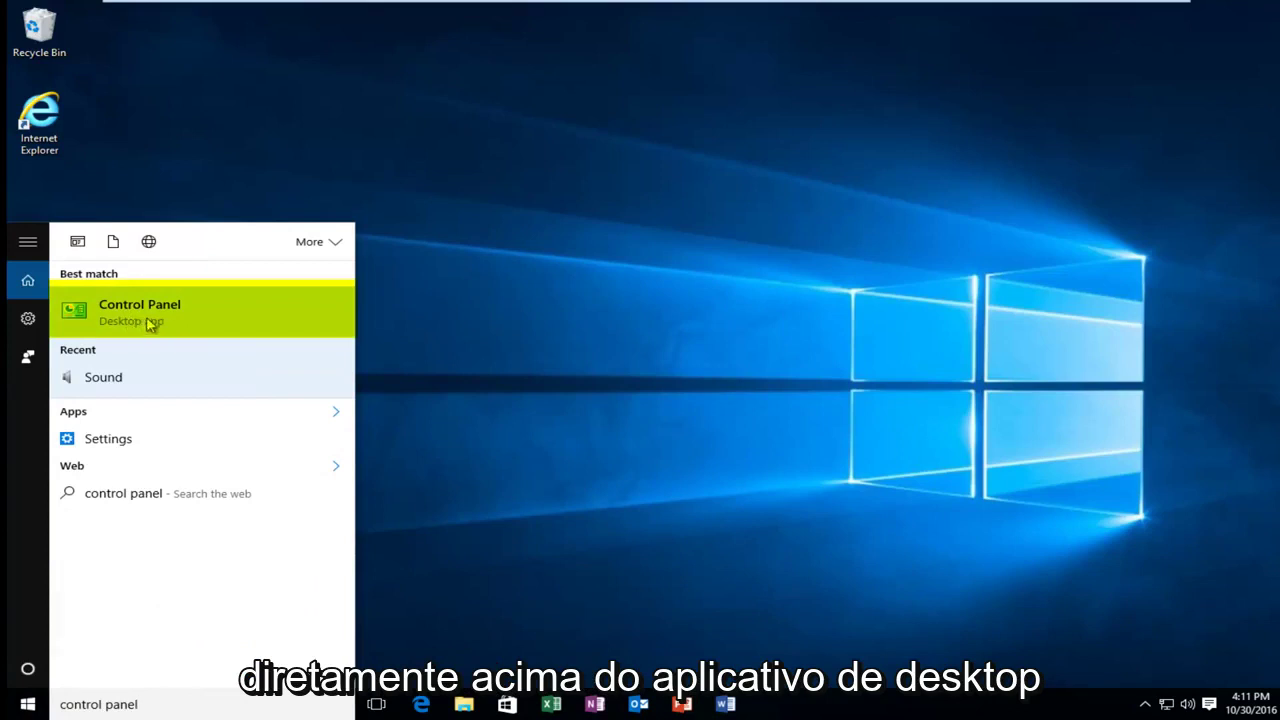
{"action": "left_click", "coordinate": [116, 318]}
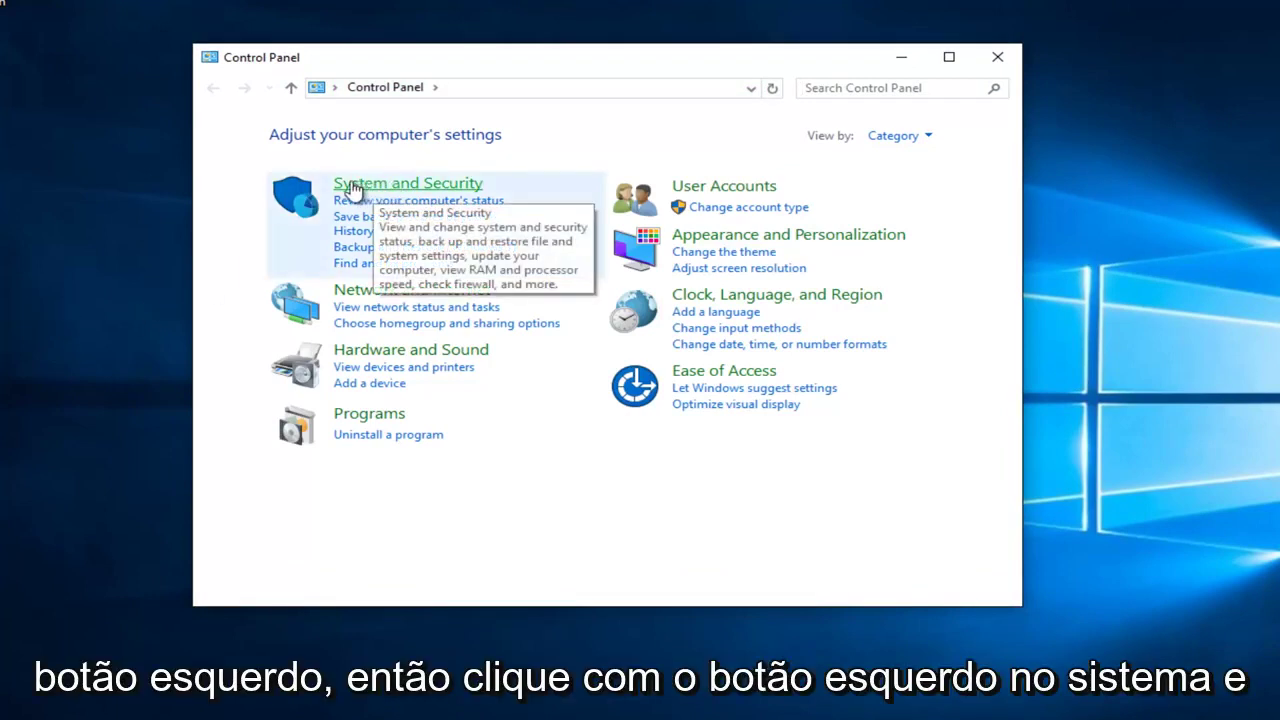
Open Services from the Administrative Tools under System and Security, and close the two leftover folder windows.
{"action": "left_click", "coordinate": [422, 188]}
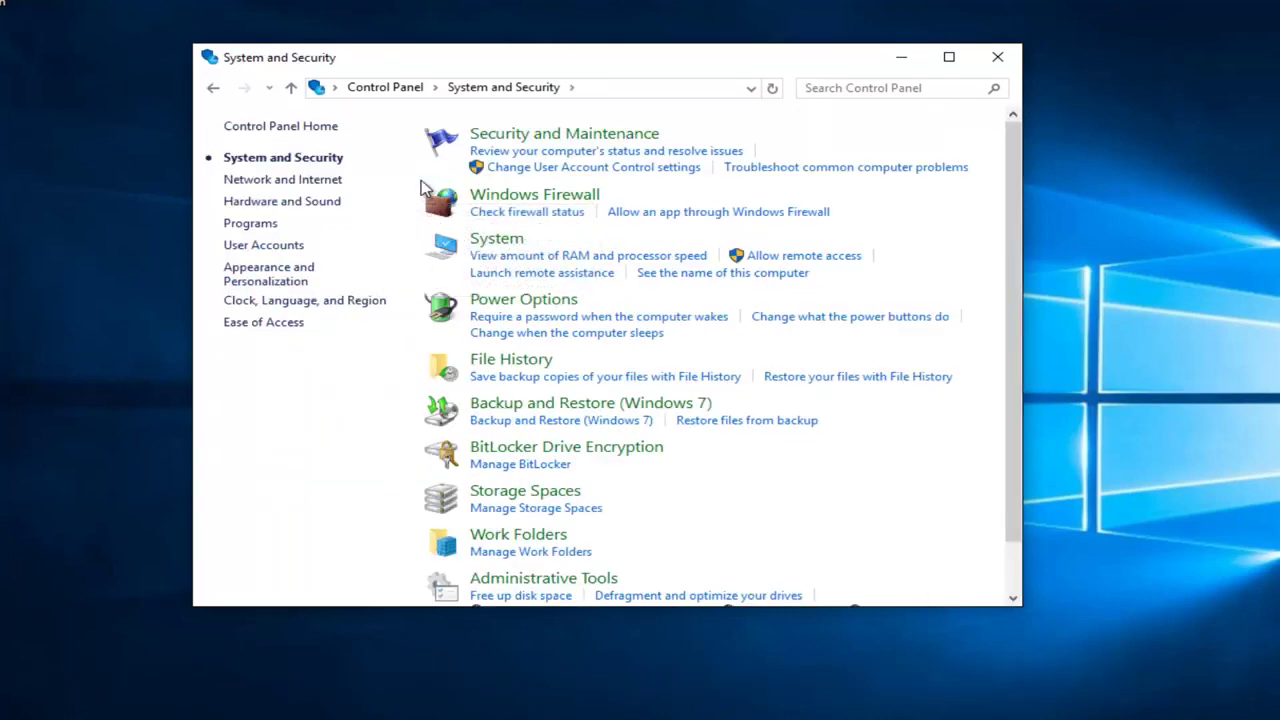
{"action": "left_click_drag", "start_coordinate": [1015, 172], "coordinate": [1015, 222]}
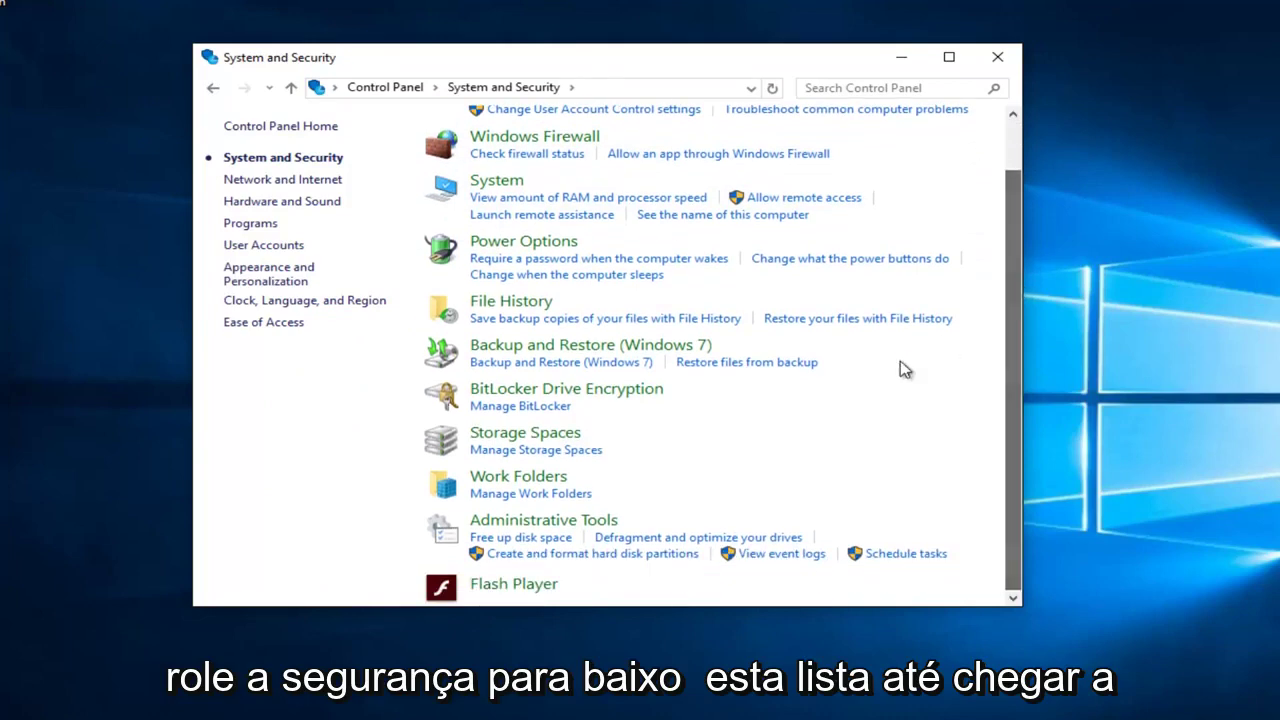
{"action": "left_click", "coordinate": [549, 522]}
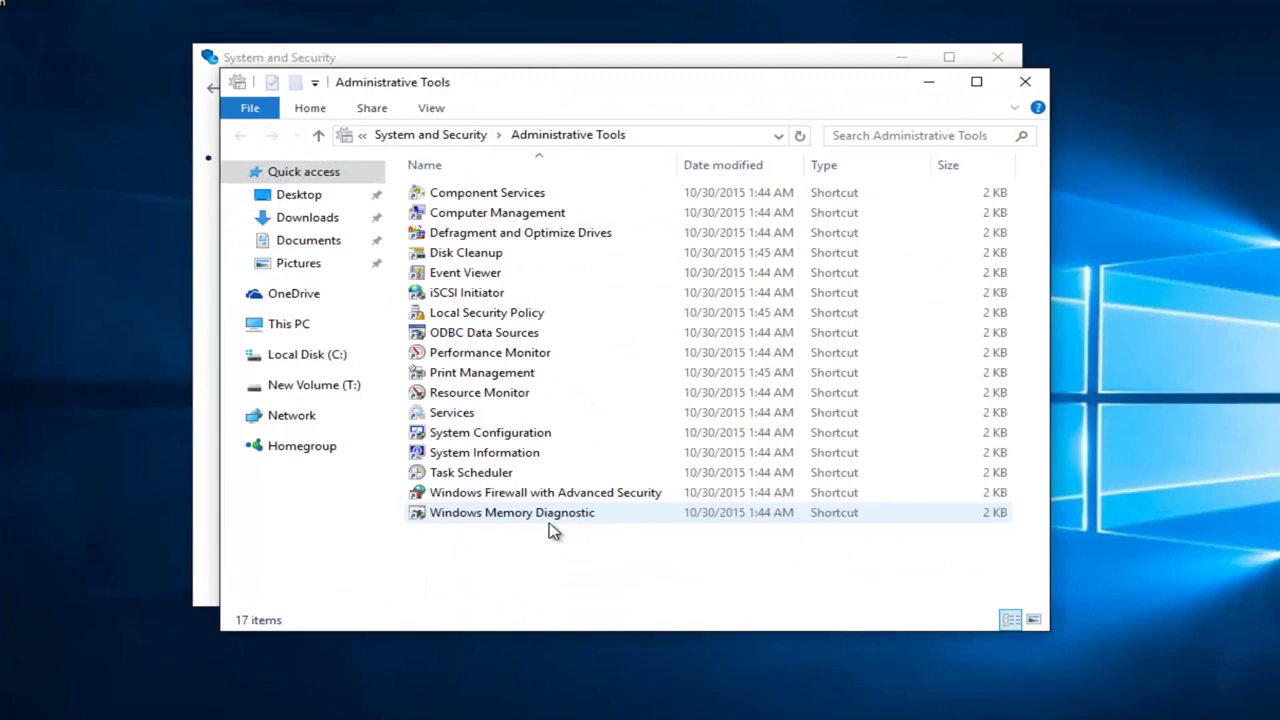
{"action": "double_click", "coordinate": [457, 418]}
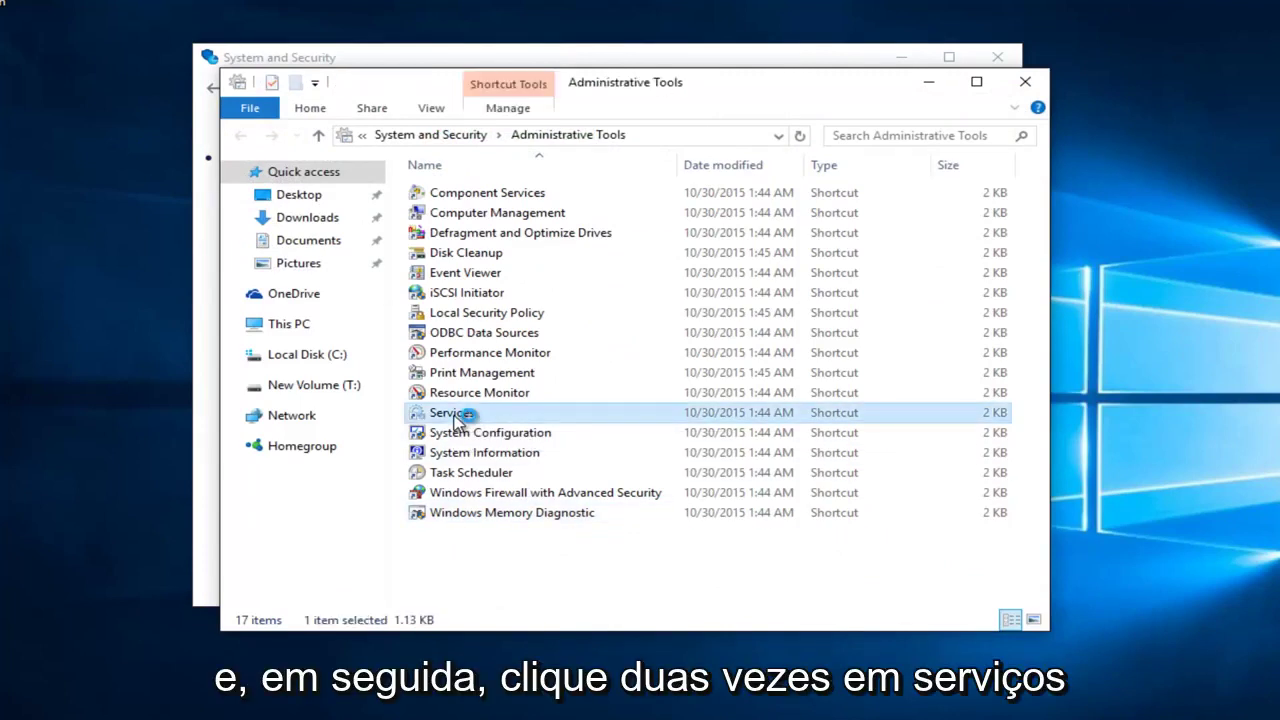
{"action": "left_click", "coordinate": [1020, 84]}
{"action": "left_click", "coordinate": [1010, 57]}
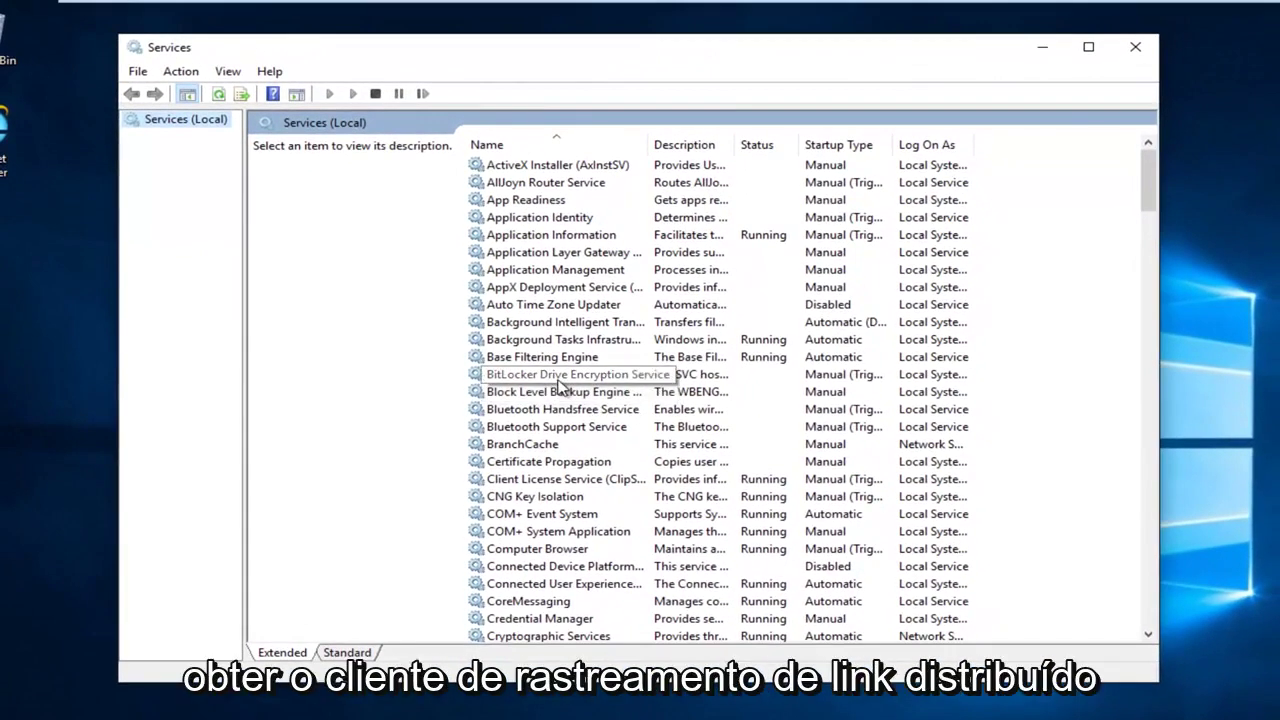
Open the properties of the Distributed Link Tracking Client service.
{"action": "left_click", "coordinate": [535, 426]}
{"action": "scroll", "coordinate": [535, 424], "scroll_direction": "down", "scroll_amount": 5}
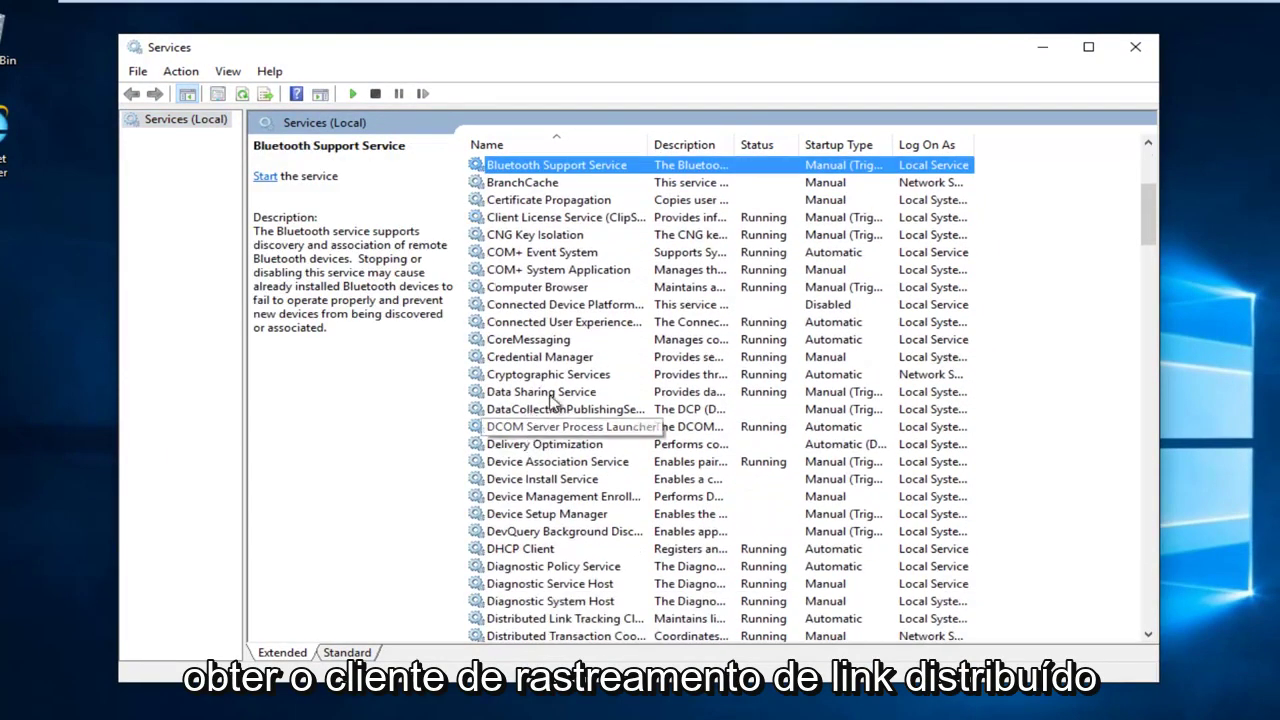
{"action": "scroll", "coordinate": [540, 440], "scroll_direction": "down", "scroll_amount": 2}
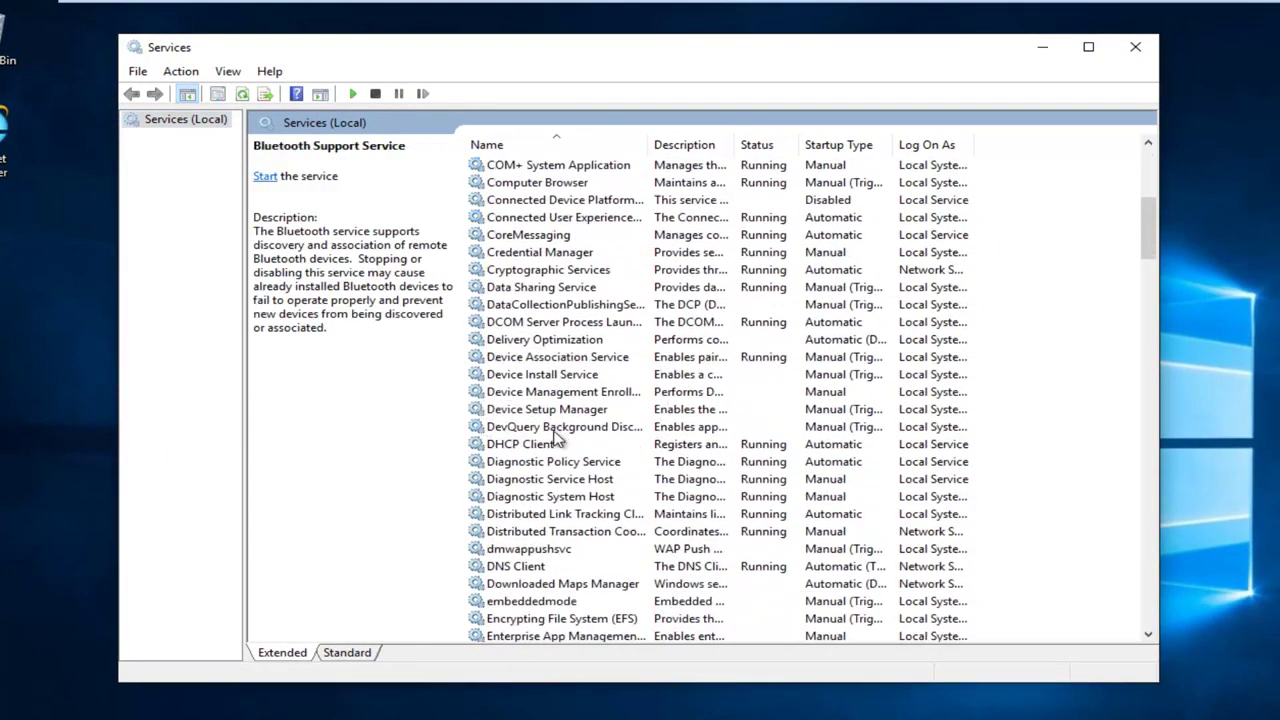
{"action": "left_click", "coordinate": [528, 515]}
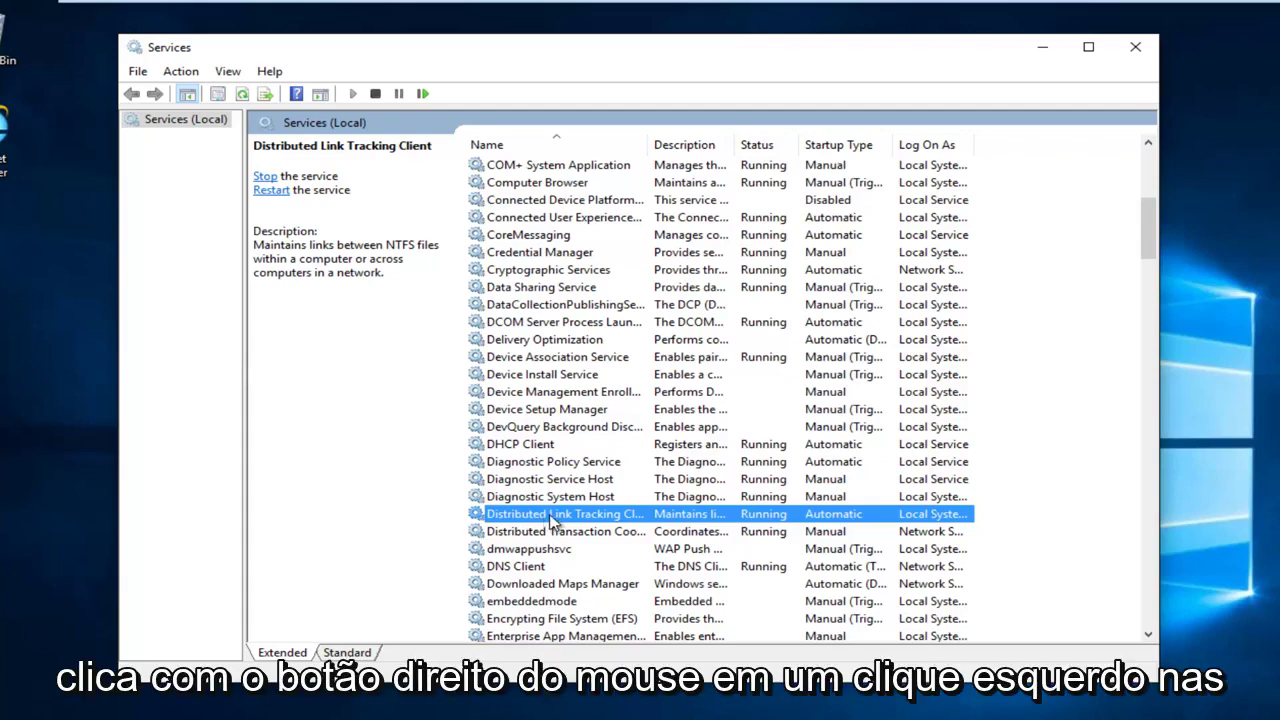
{"action": "right_click", "coordinate": [553, 519]}
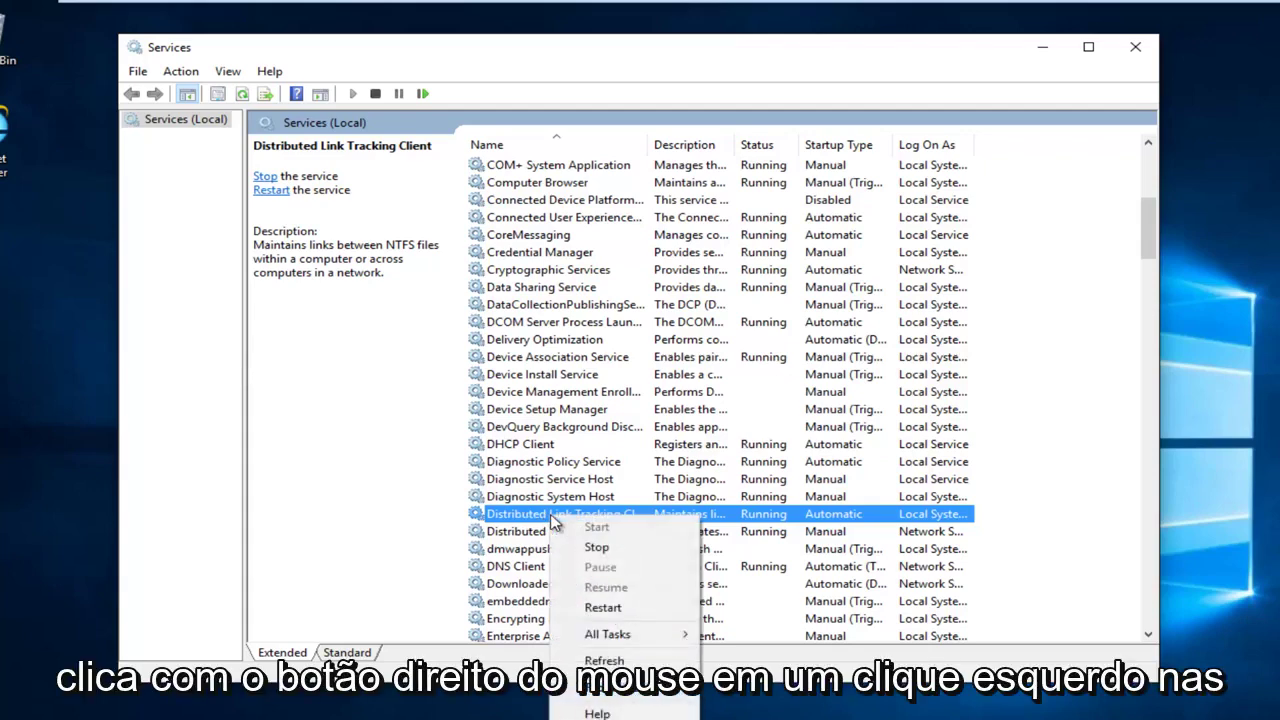
{"action": "left_click", "coordinate": [600, 687]}
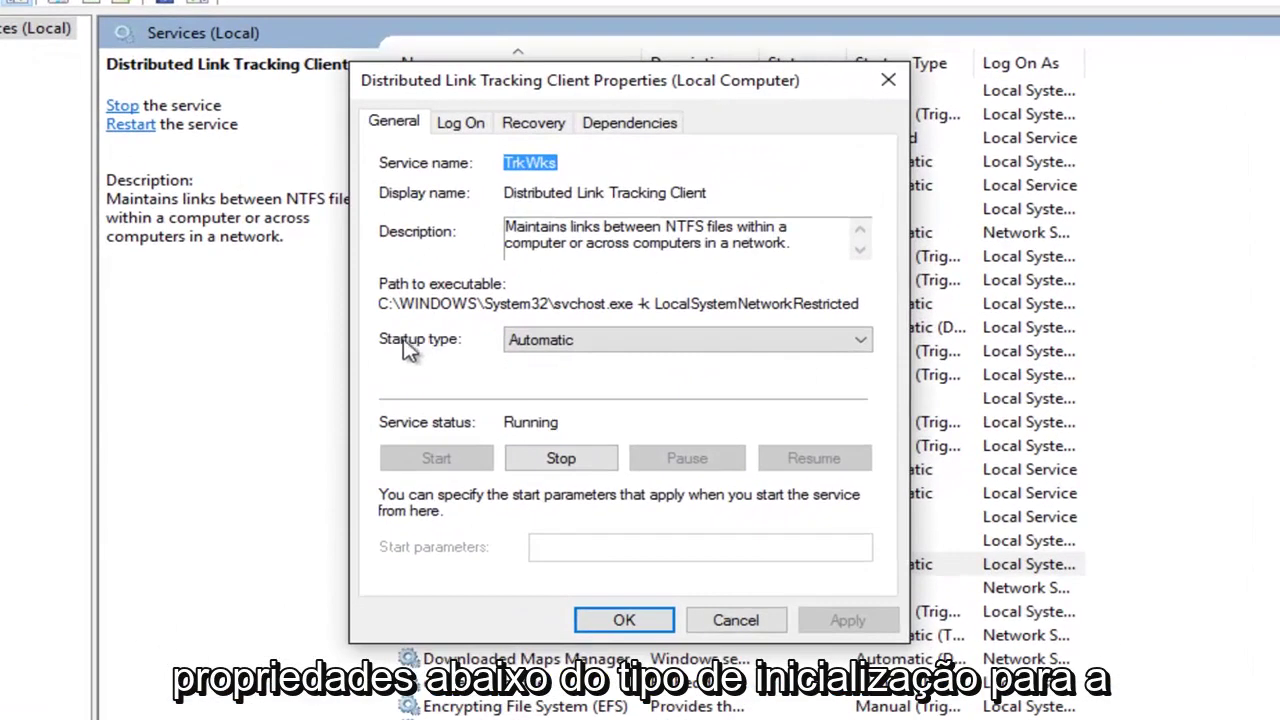
Set the service's startup type to Disabled, apply the change, and close the properties and Services windows.
{"action": "left_click", "coordinate": [860, 342]}
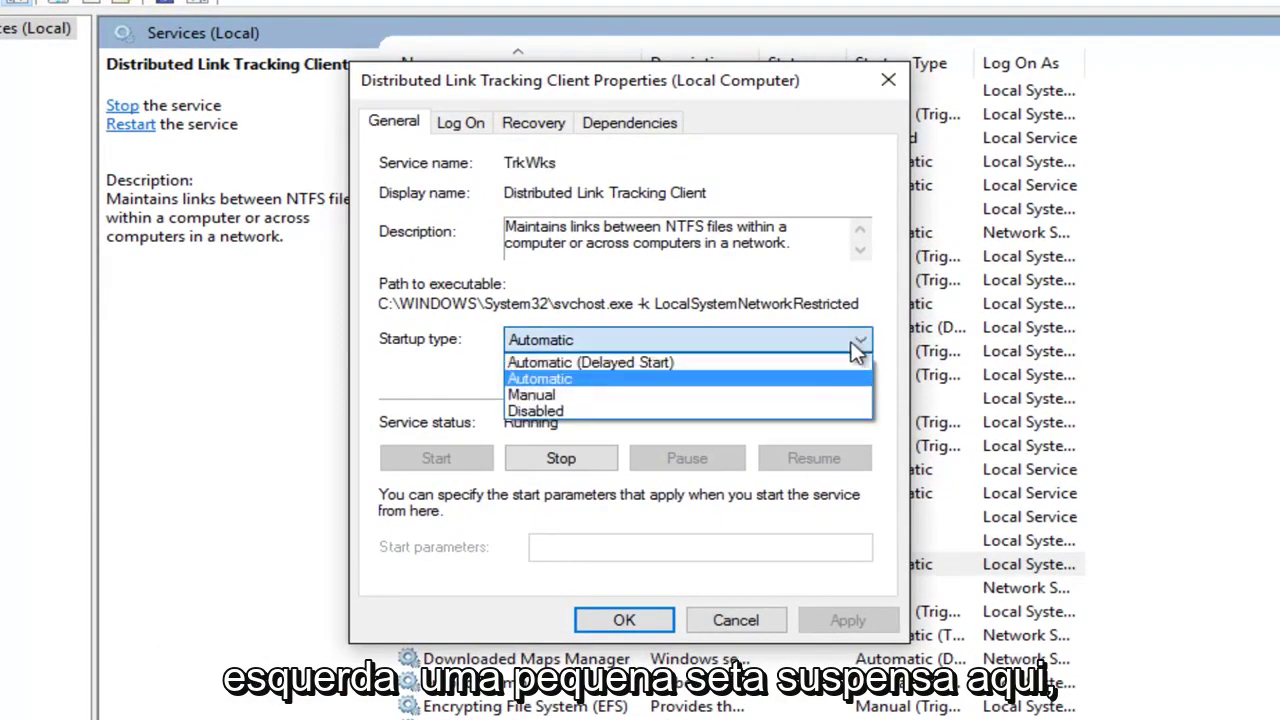
{"action": "left_click", "coordinate": [531, 412]}
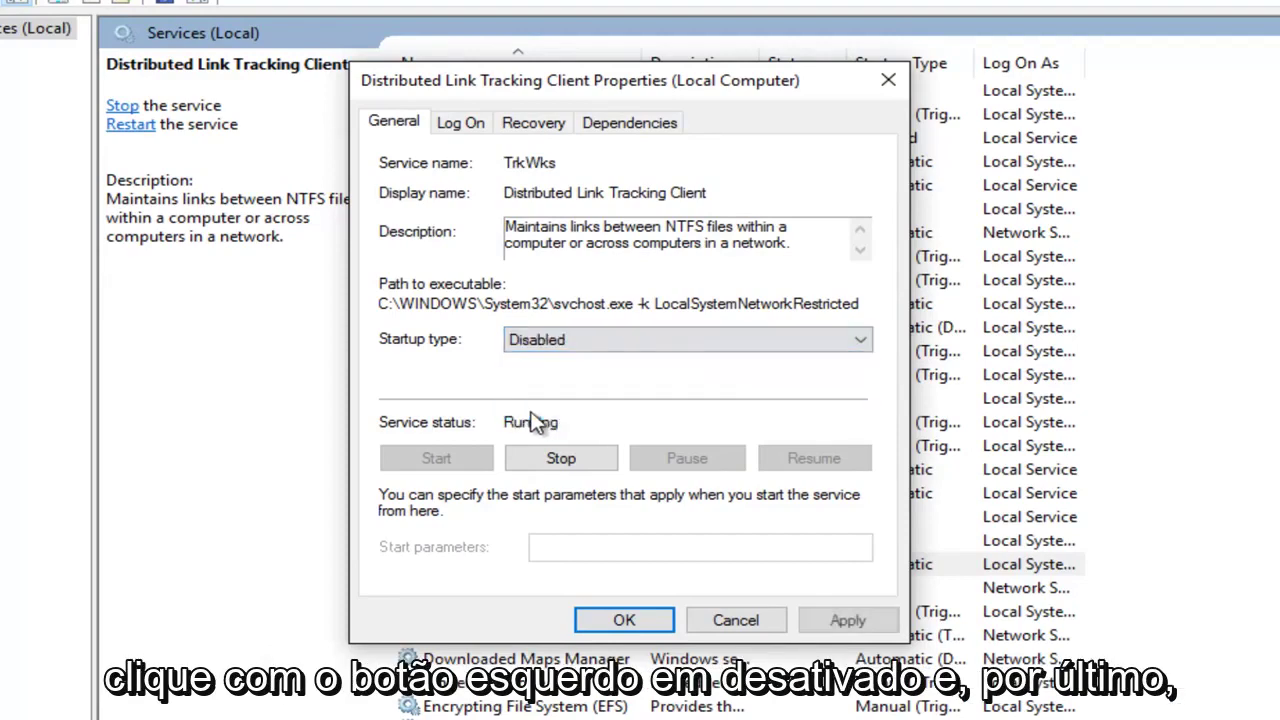
{"action": "left_click", "coordinate": [846, 618]}
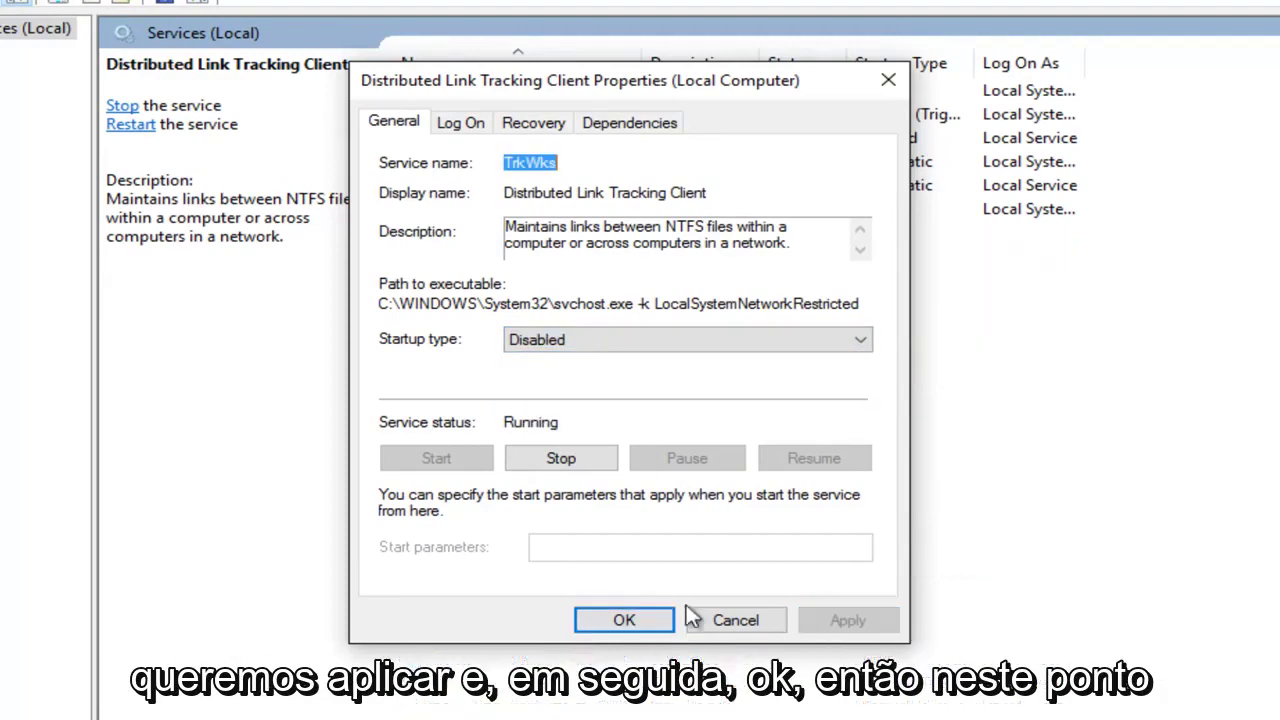
{"action": "left_click", "coordinate": [623, 618]}
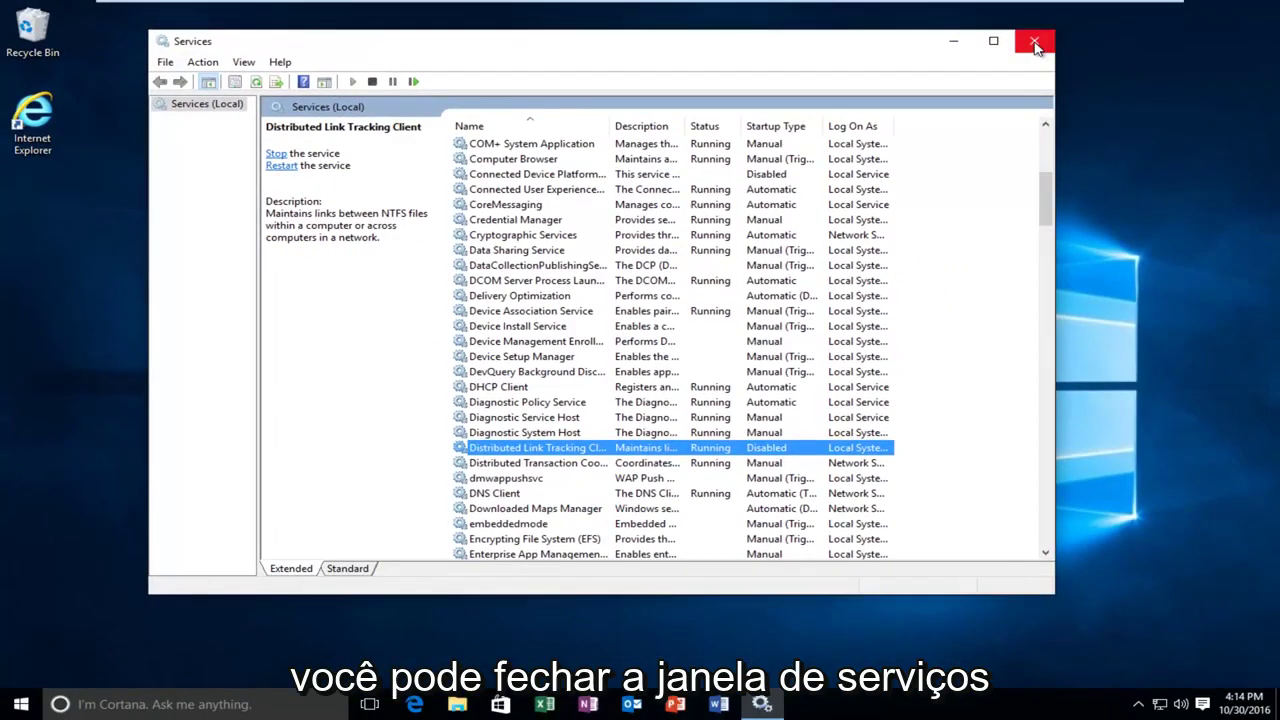
{"action": "left_click", "coordinate": [1035, 43]}
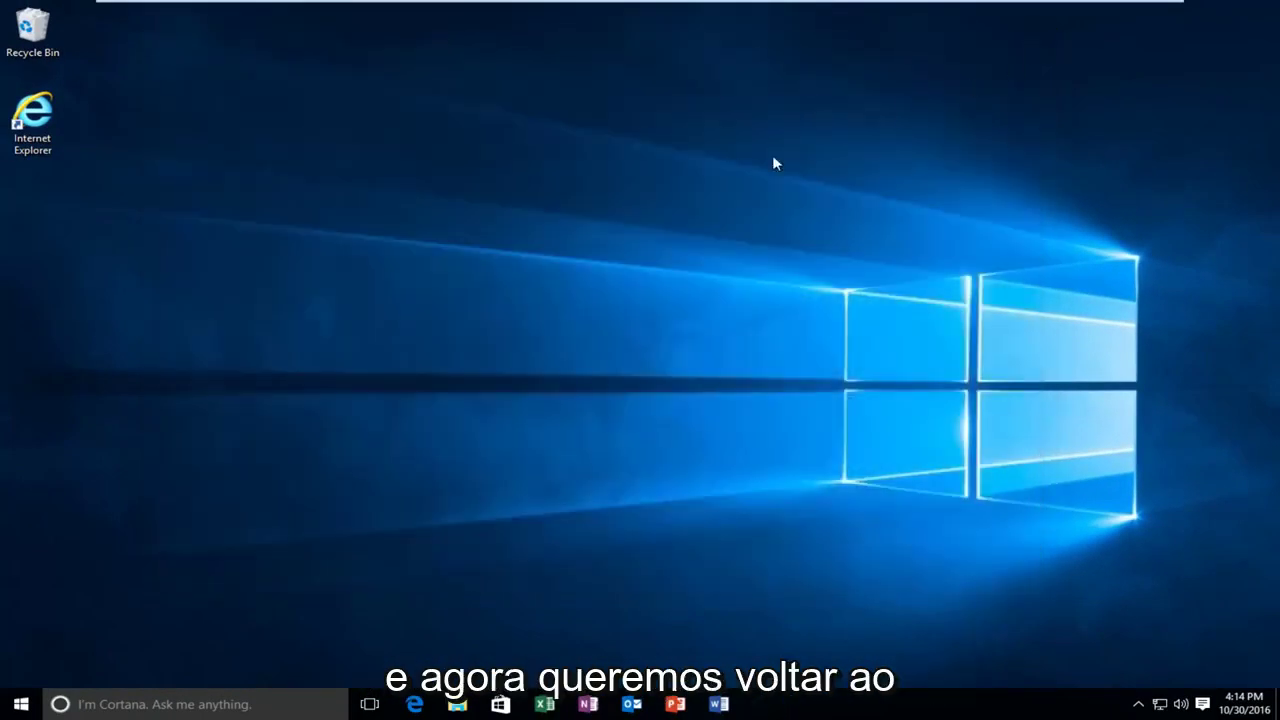
Open Command Prompt with administrator rights, allowing the account control request, and switch to the T: drive.
{"action": "right_click", "coordinate": [20, 706]}
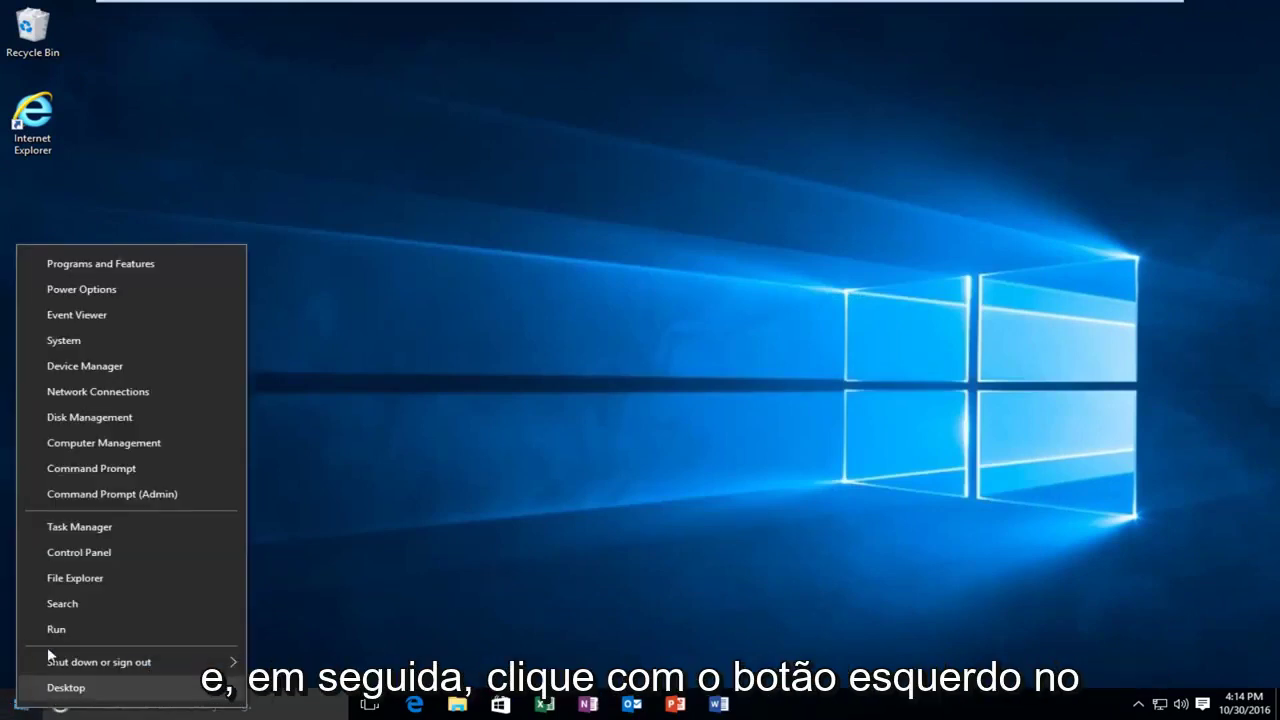
{"action": "left_click", "coordinate": [117, 494]}
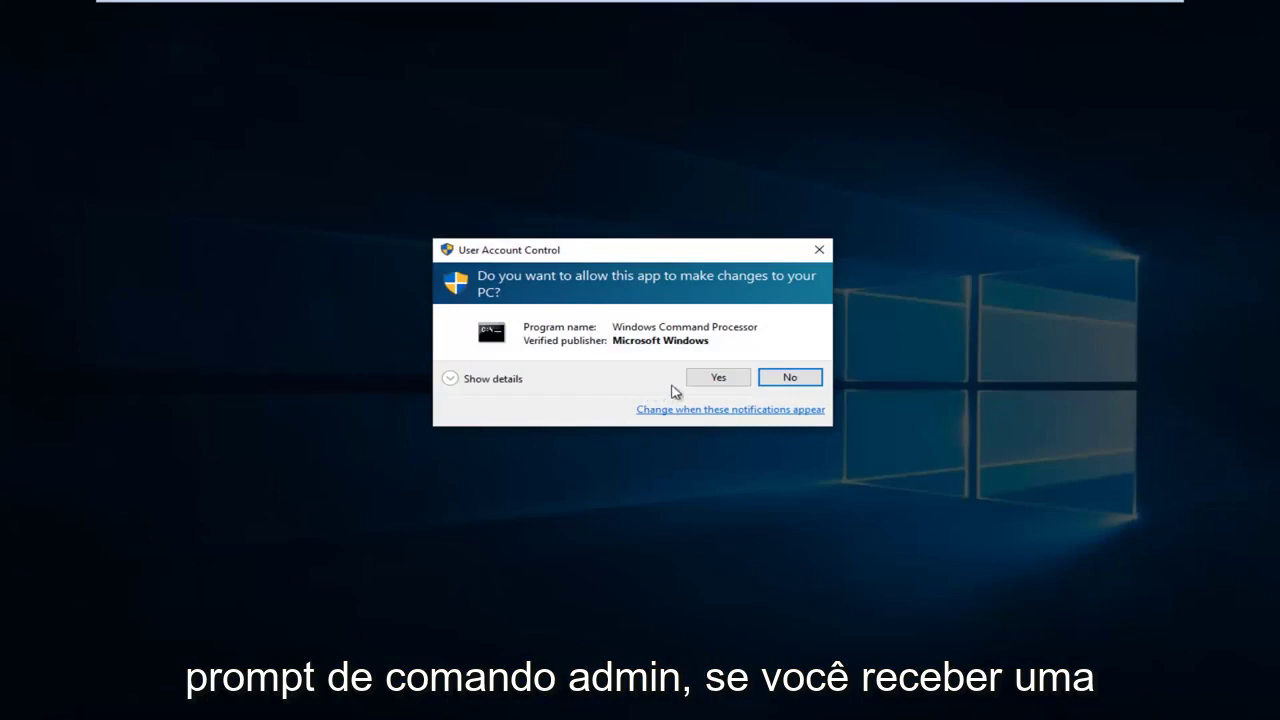
{"action": "left_click", "coordinate": [726, 377]}
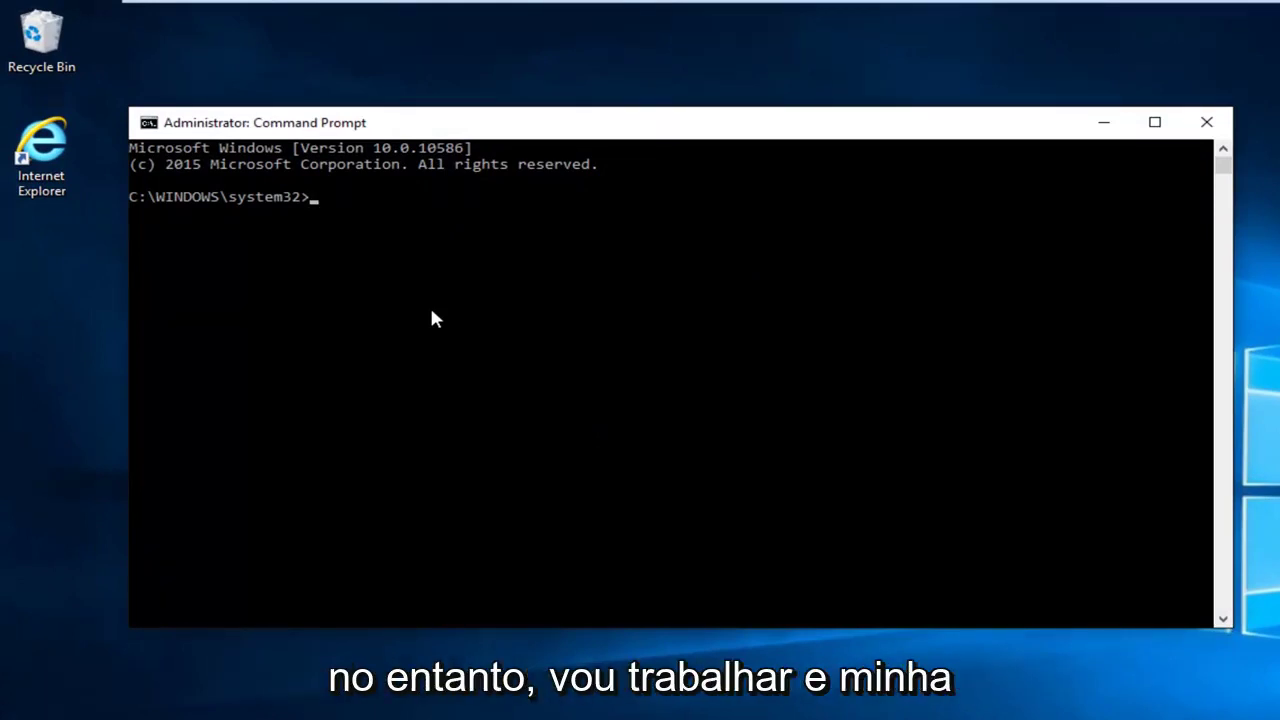
{"action": "type", "text": "T:"}
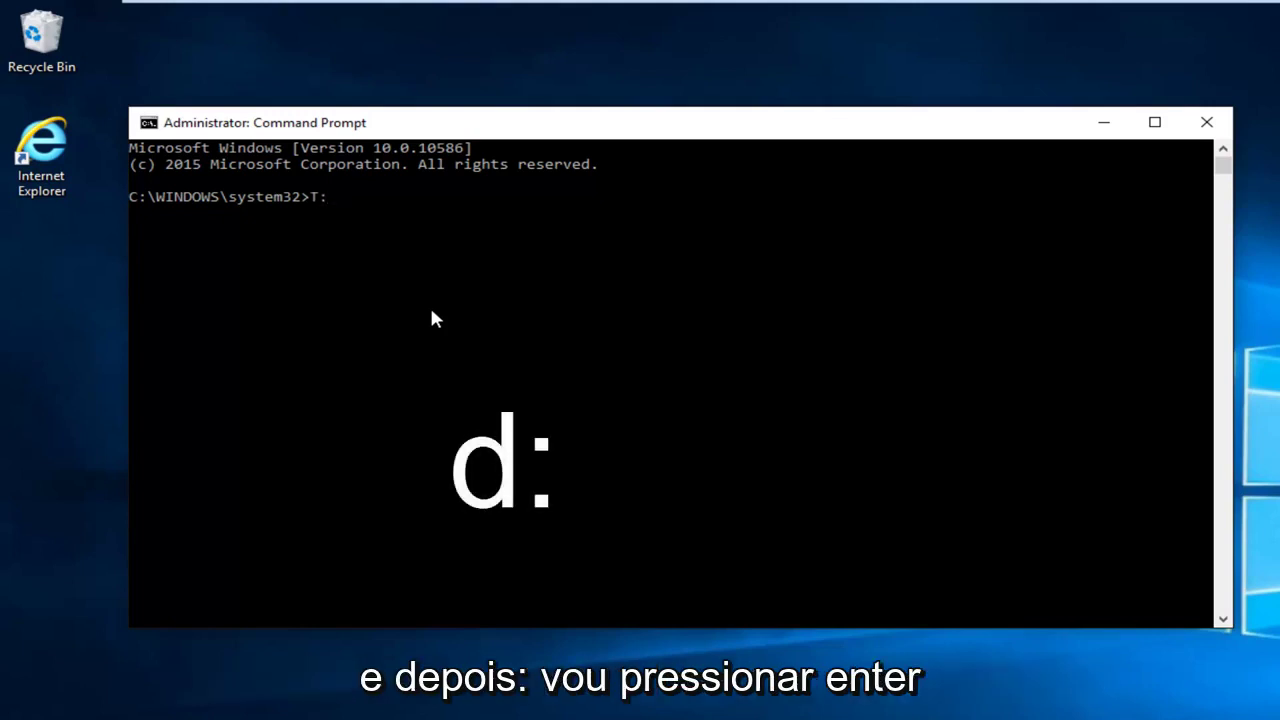
{"action": "key", "text": "Return"}
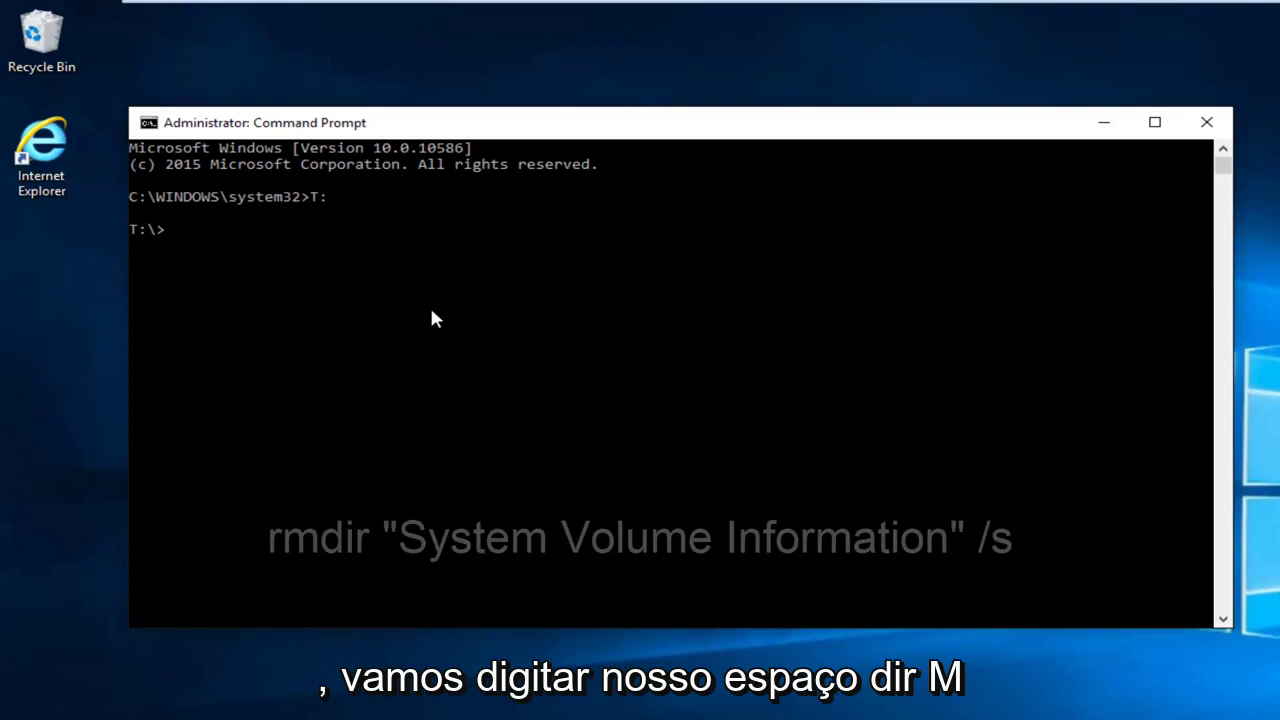
Run rmdir "System Volume Information"/s on the T: drive and answer y to confirm the folder's removal.
{"action": "type", "text": "rmdir"}
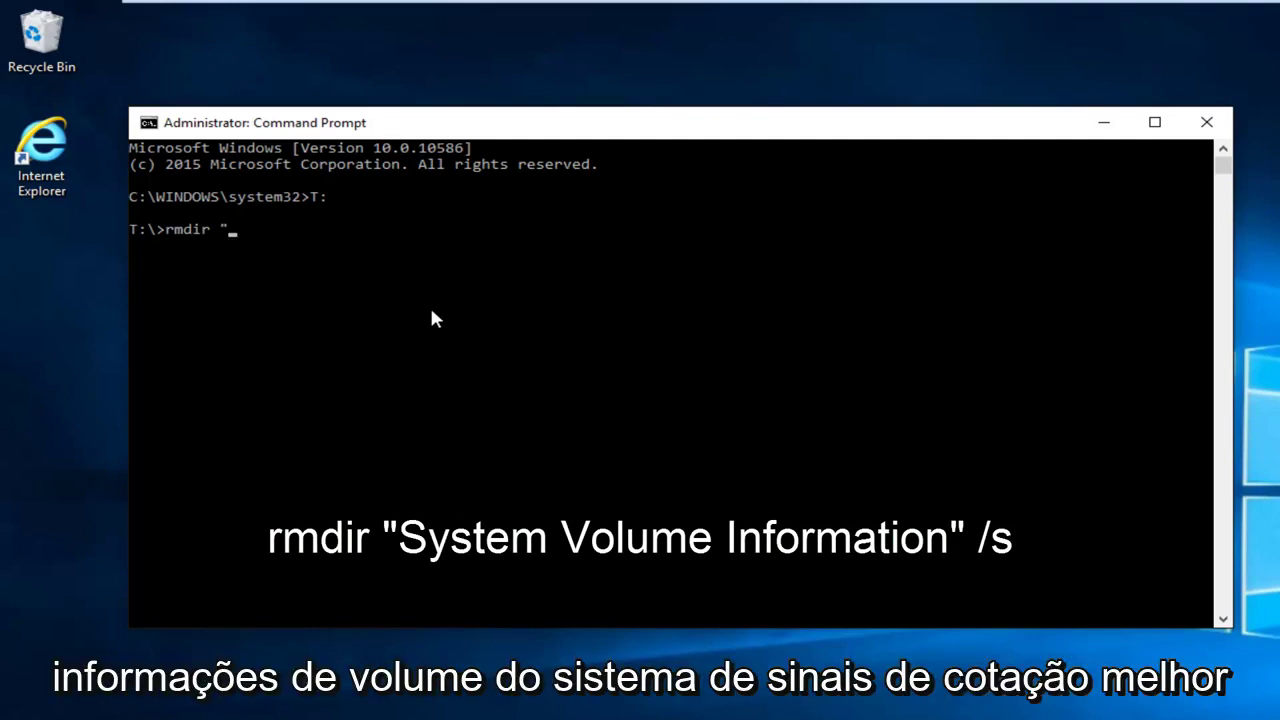
{"action": "type", "text": "\"System Vol"}
{"action": "type", "text": "ume Informa"}
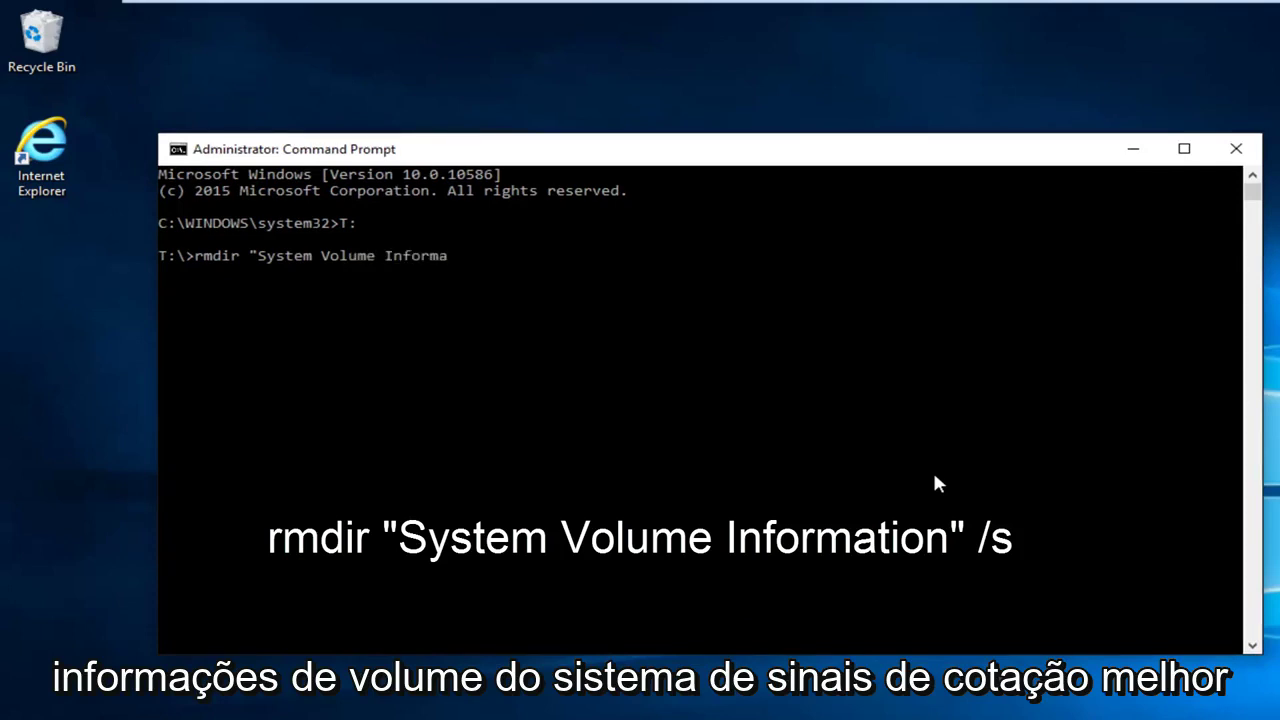
{"action": "type", "text": "tion\"/"}
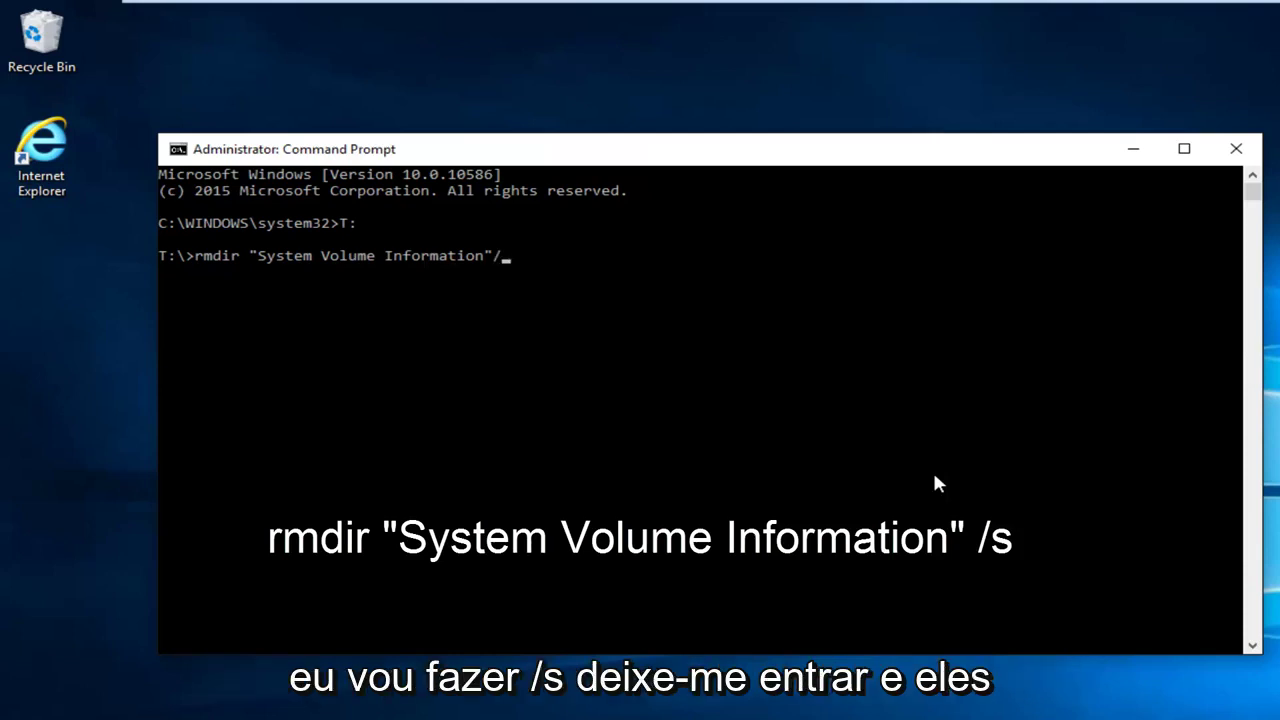
{"action": "type", "text": "s"}
{"action": "key", "text": "Return"}
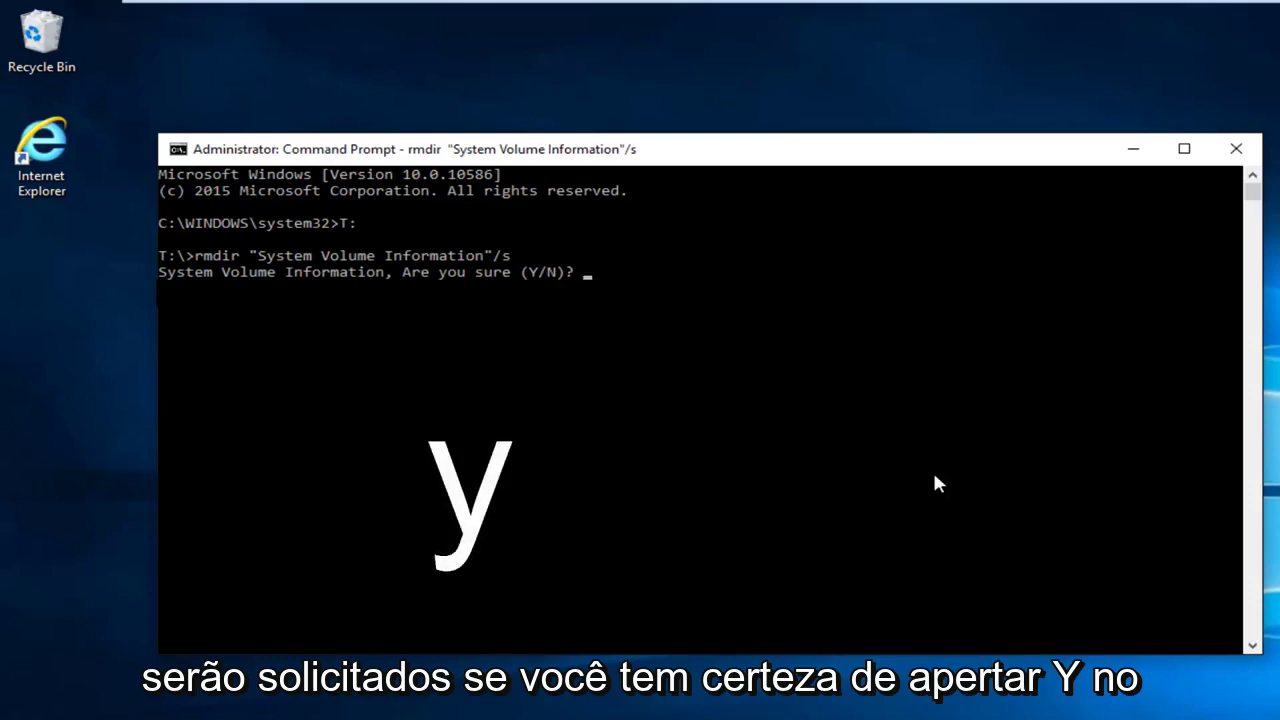
{"action": "type", "text": "y"}
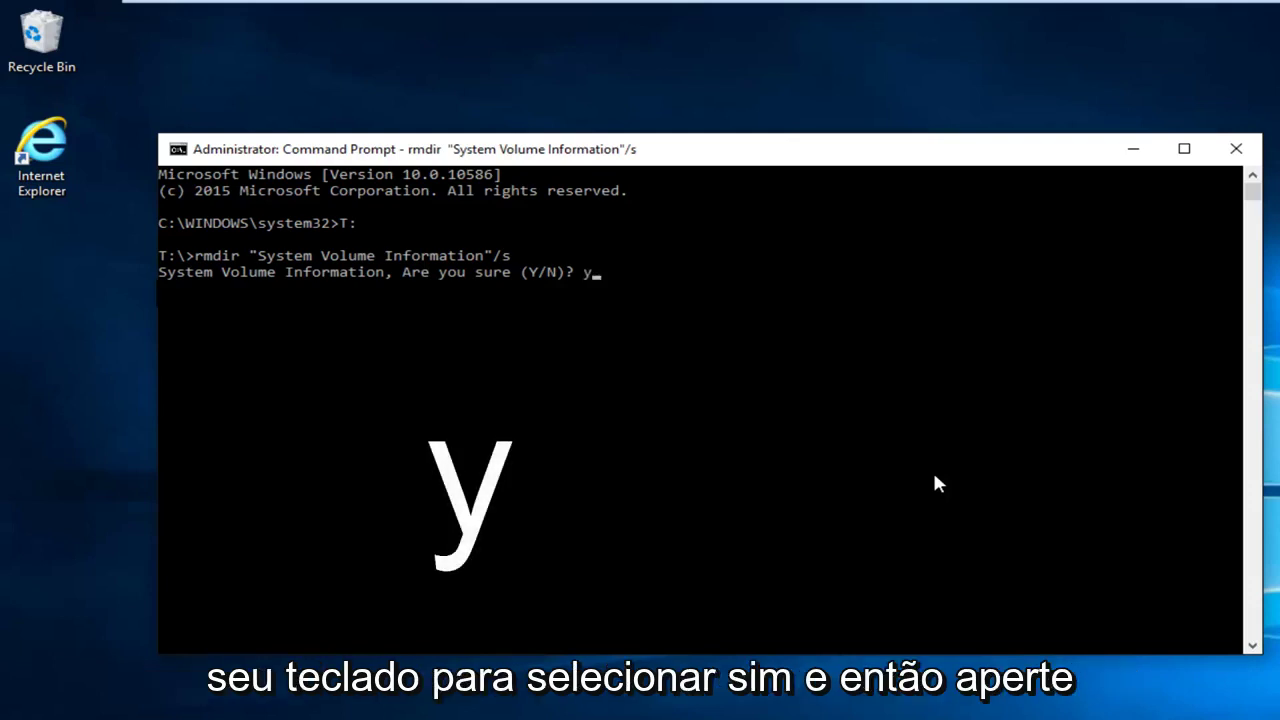
{"action": "key", "text": "Return"}
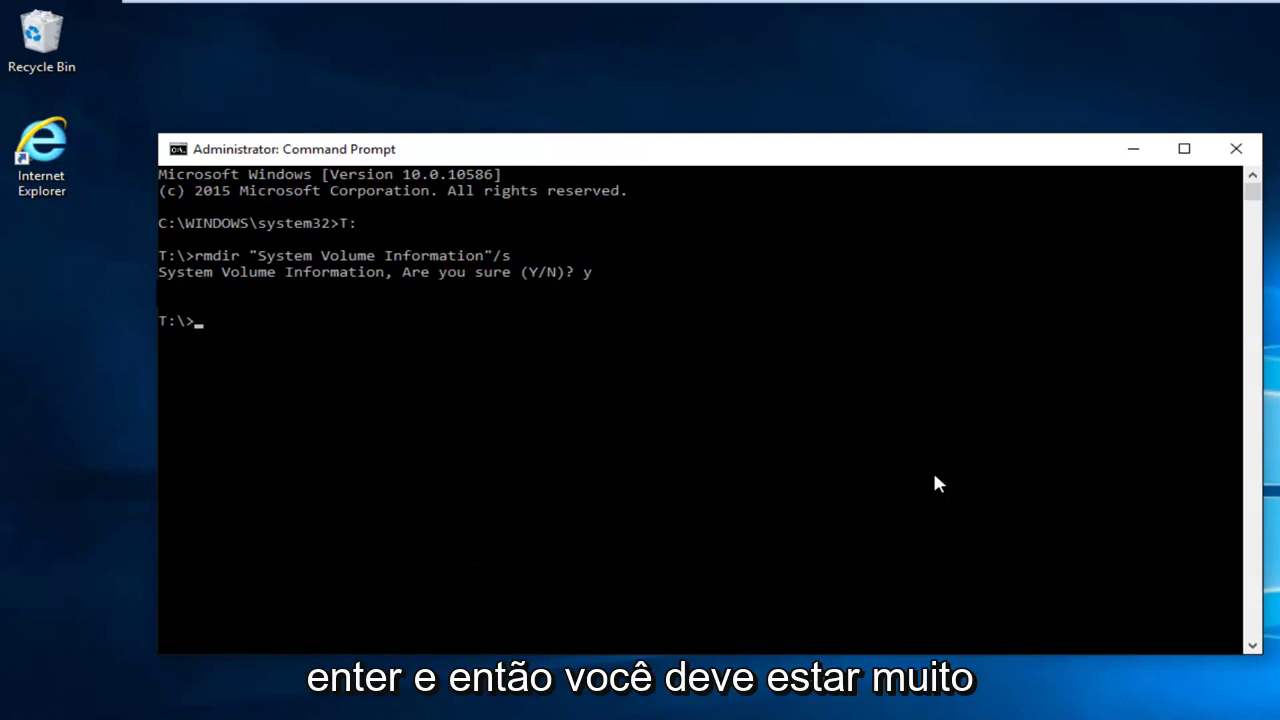